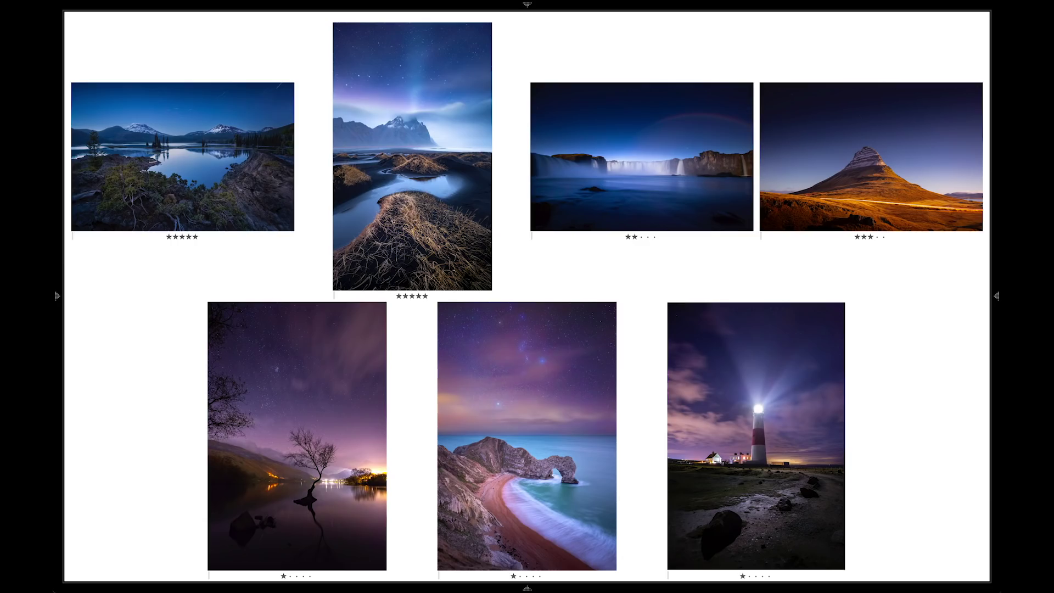
Switch to the Library grid of all numbered night-sky photo thumbnails
key("g")
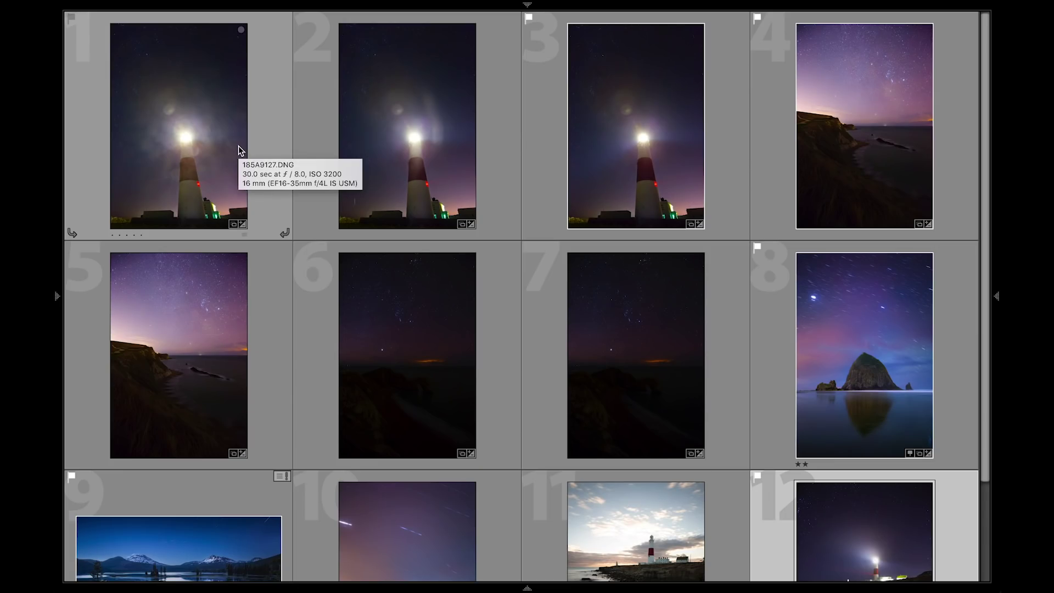
Open the first lighthouse photo large to inspect its lamp's bokeh flare
left_click(238, 146)
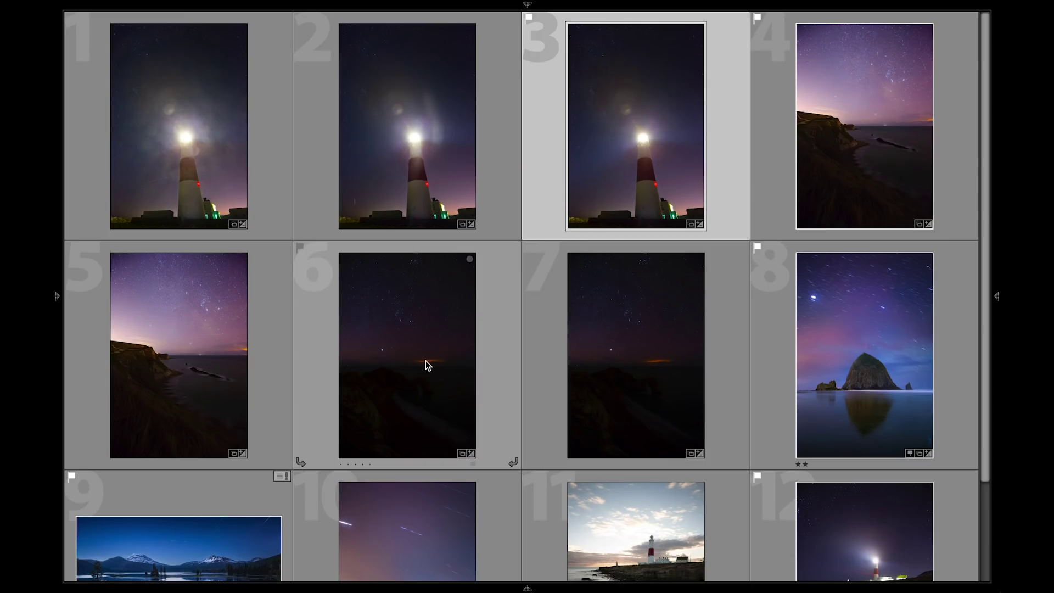
Open the ISO 25600 star shot in Develop, inspect the star field at 1:1, then fit it
mouse_move(426, 361)
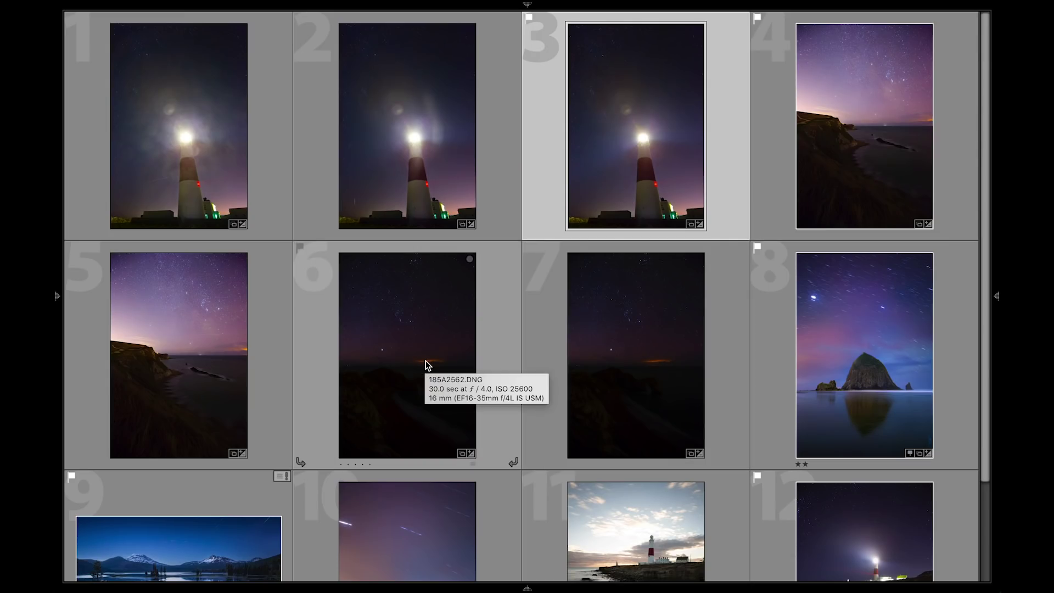
left_click(426, 361)
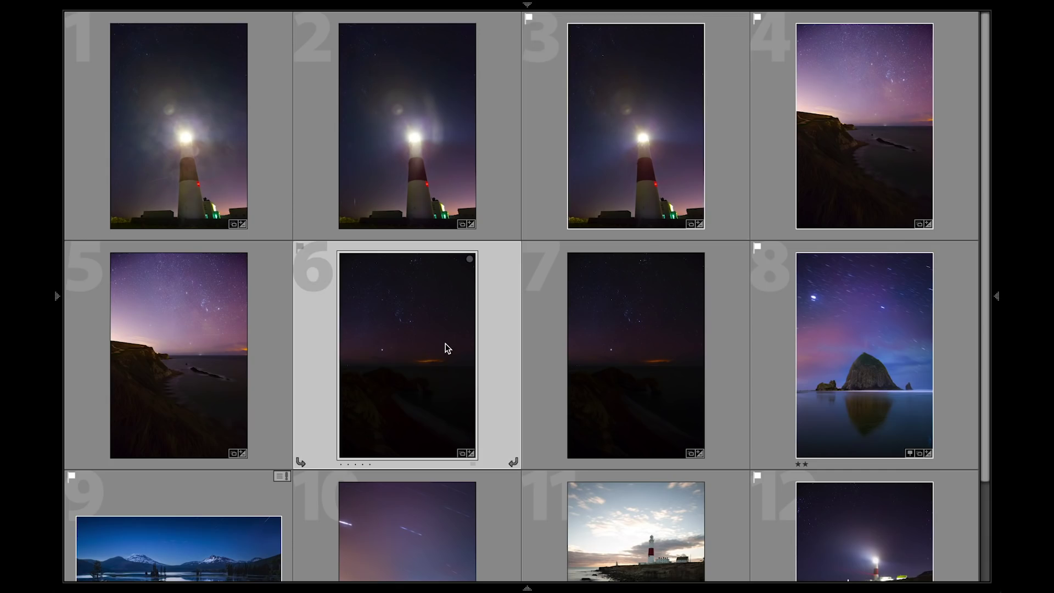
key("d")
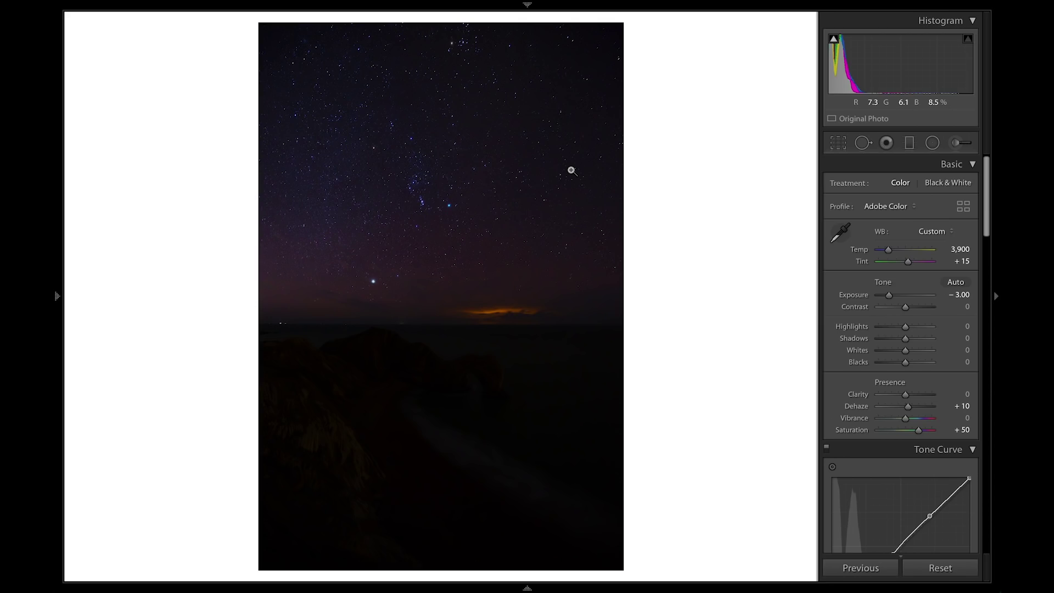
left_click(421, 161)
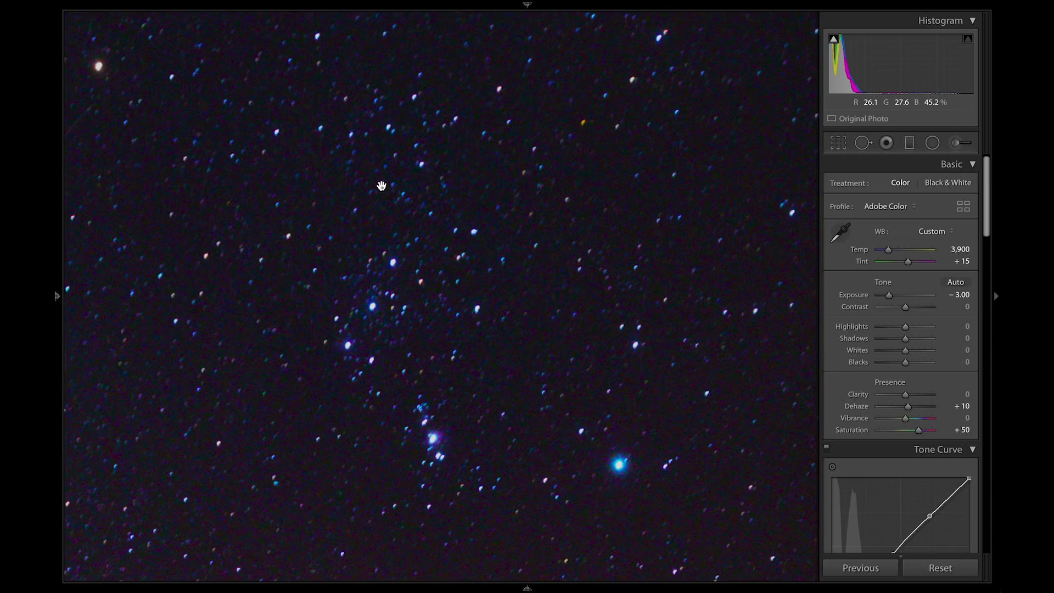
left_click(427, 244)
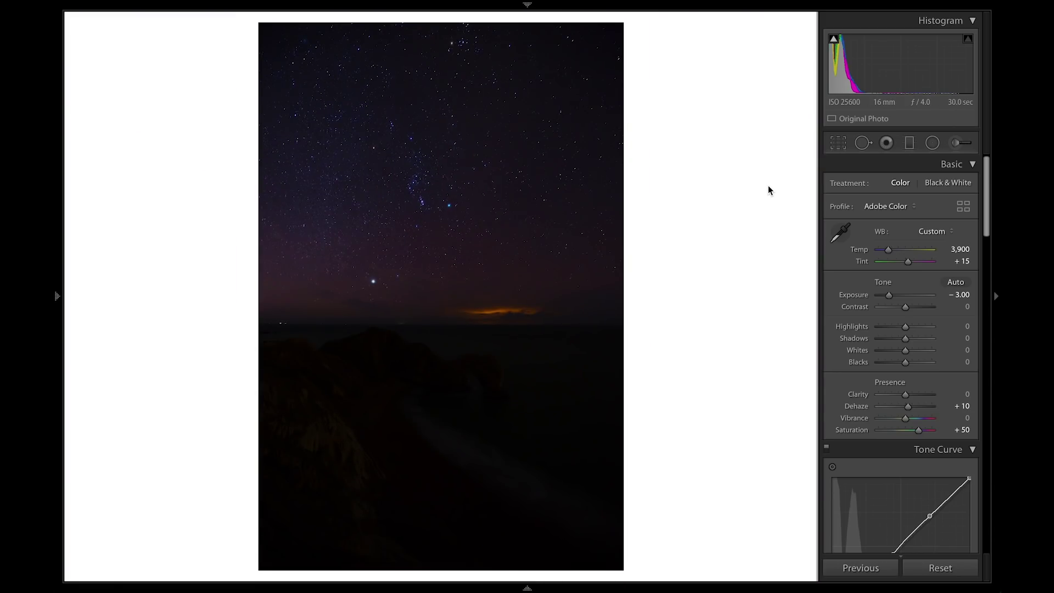
Flip between the ISO 3200 and ISO 25600 shots, ending on the ISO 3200 one
key("Right")
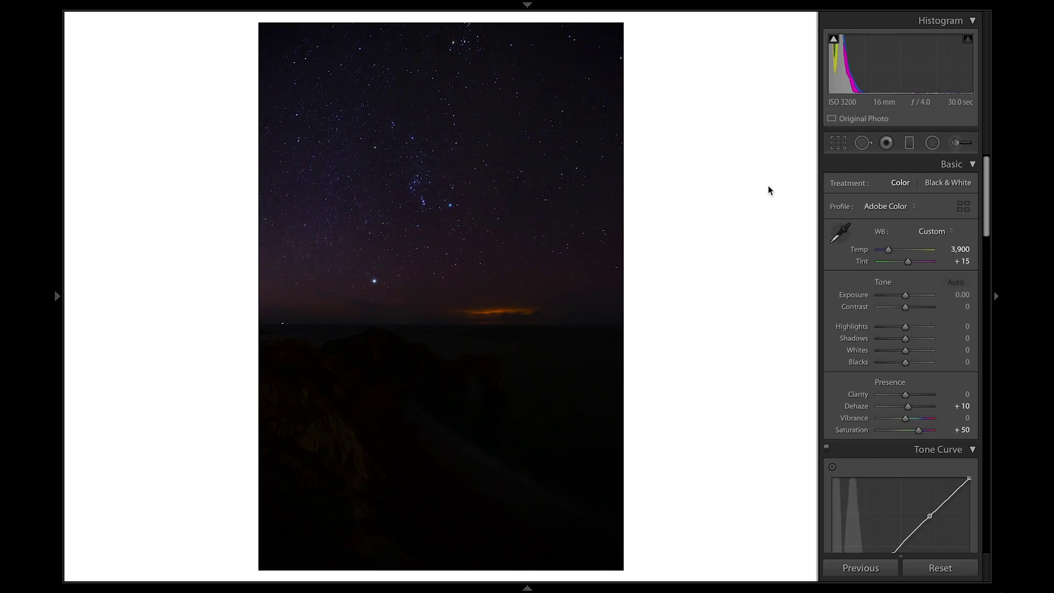
key("Right")
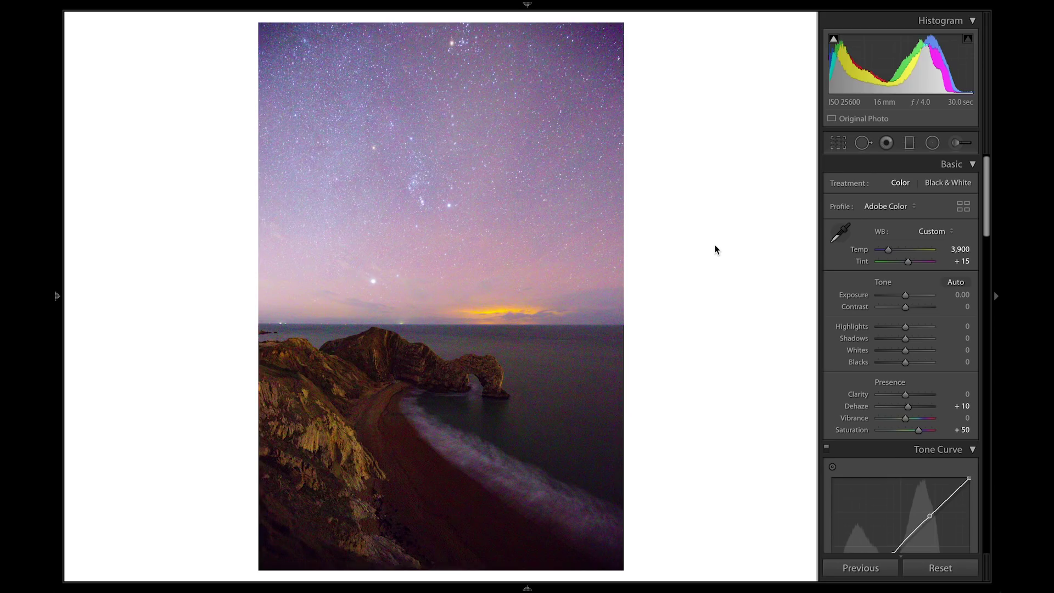
key("Left")
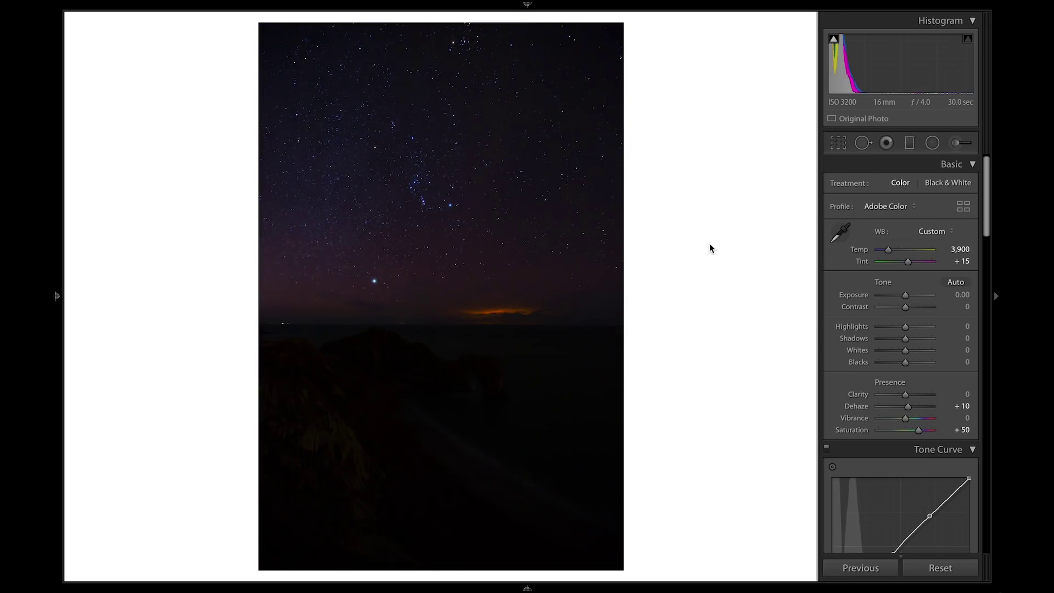
Raise the ISO 3200 shot's exposure to +3.00
left_click(958, 295)
type("3")
key("Return")
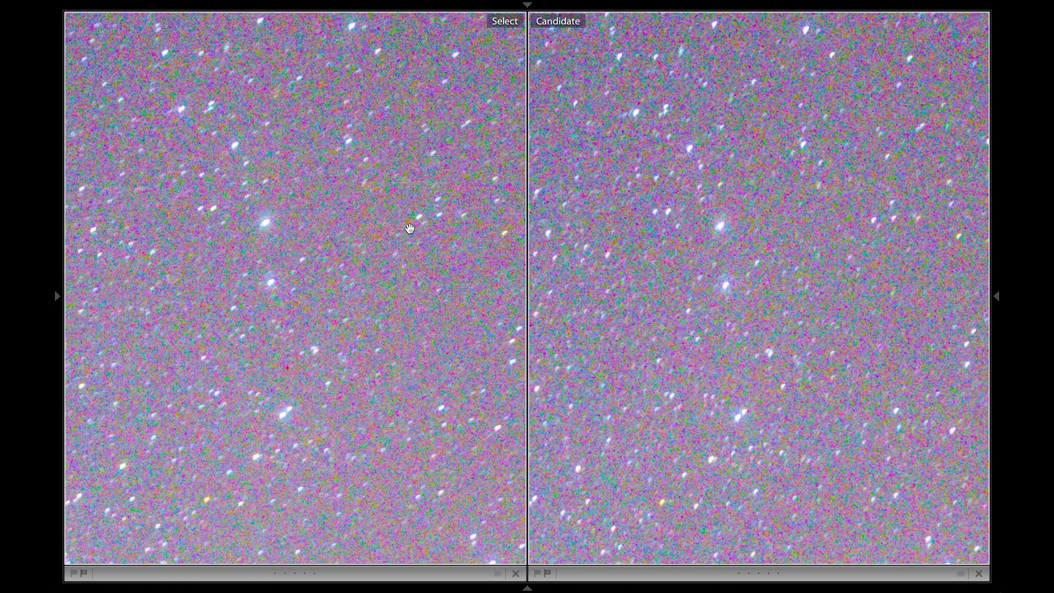
Zoom both compared photos to 1:1 on the bright star and back to full view
scroll(409, 229, "down", 2)
scroll(409, 229, "down", 3)
scroll(409, 229, "down", 3)
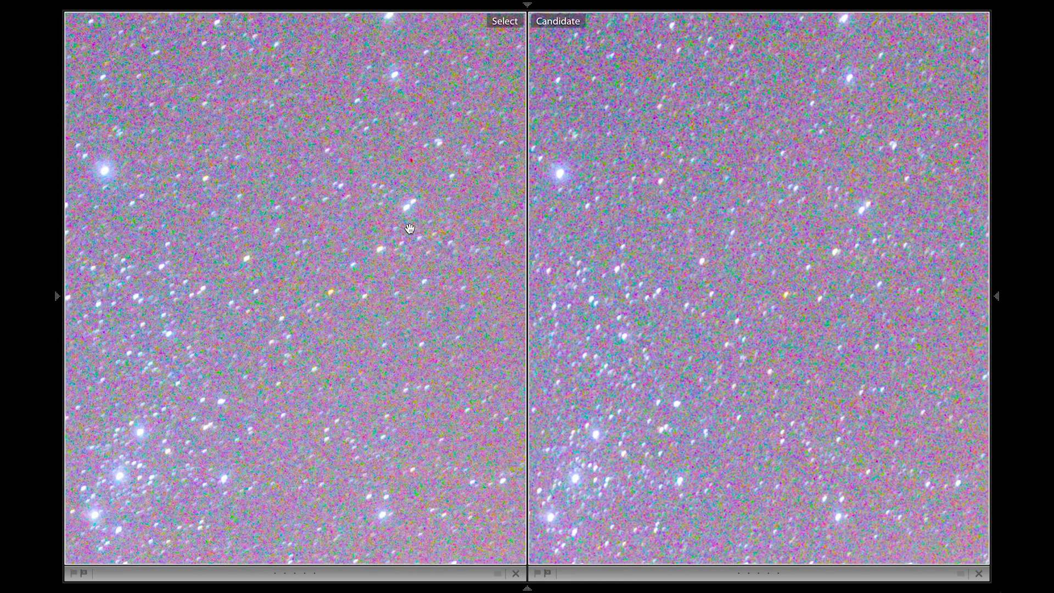
left_click(413, 186)
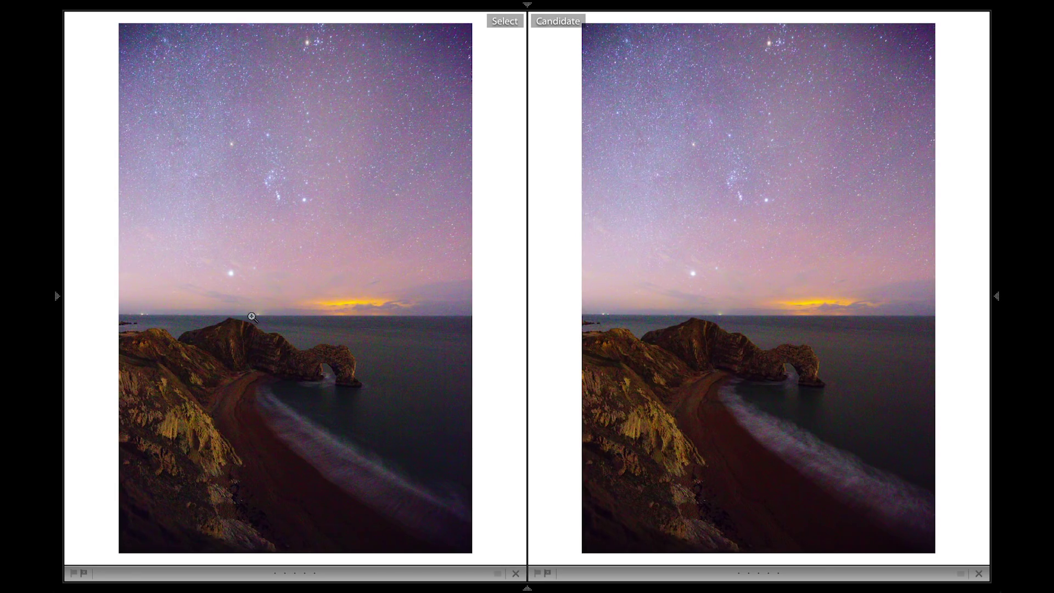
left_click(231, 274)
left_click(329, 303)
Open the Durdle Door shot alone in Develop and darken it to −3.00 exposure
key("g")
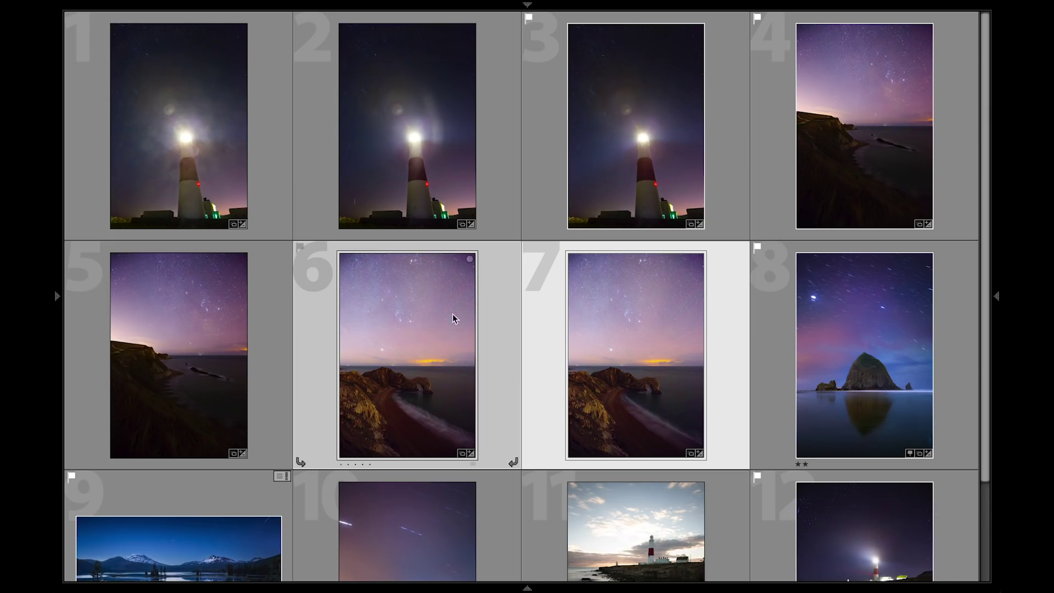
left_click(437, 320)
key("d")
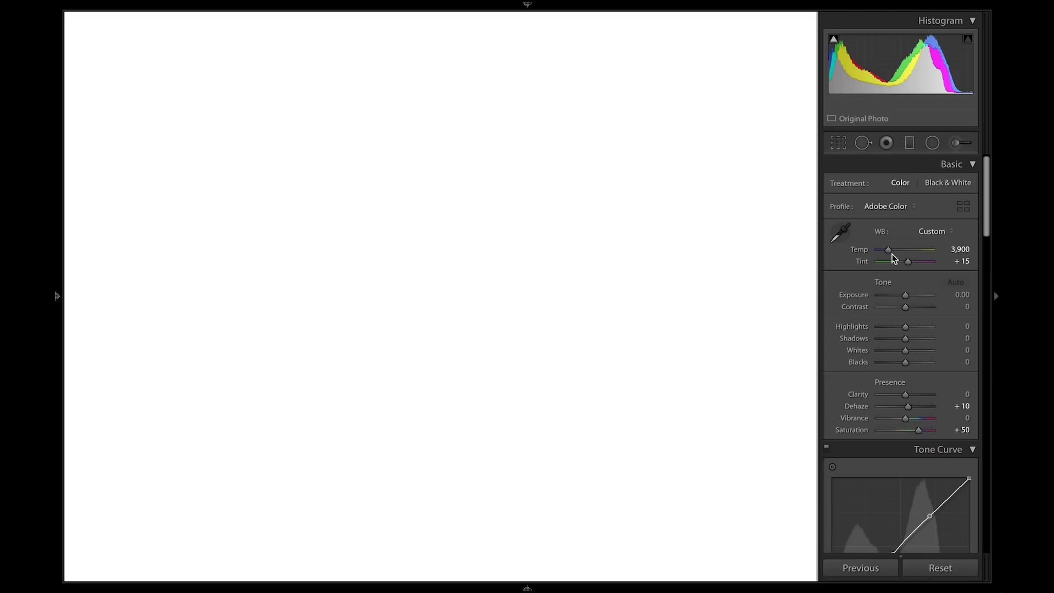
left_click(958, 295)
type("-3")
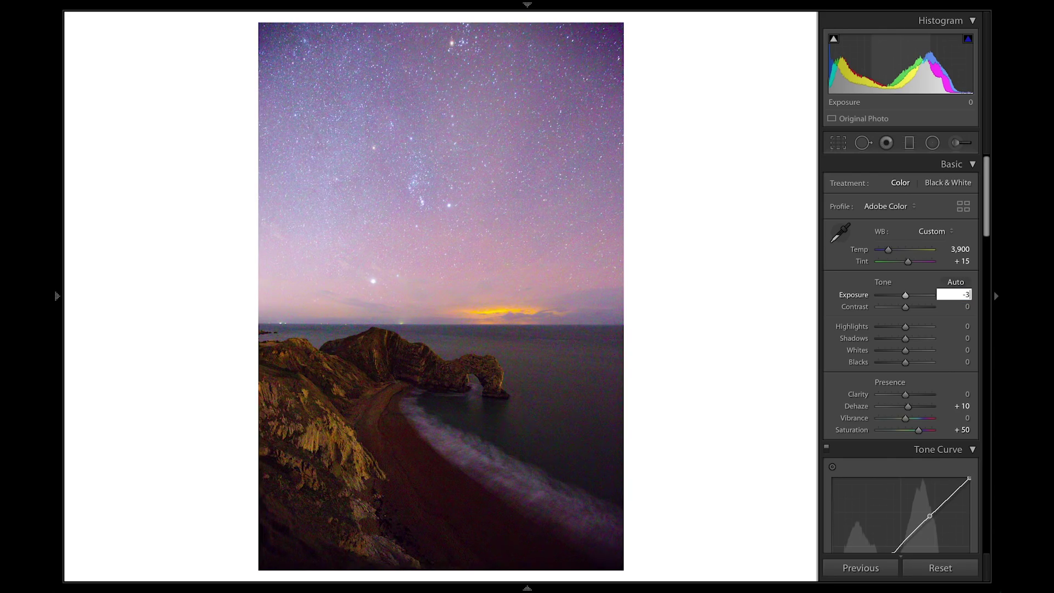
key("Return")
Try +3.00 exposure, reset it to 0.00, and return to the Compare view
left_click(958, 295)
type("3")
key("Return")
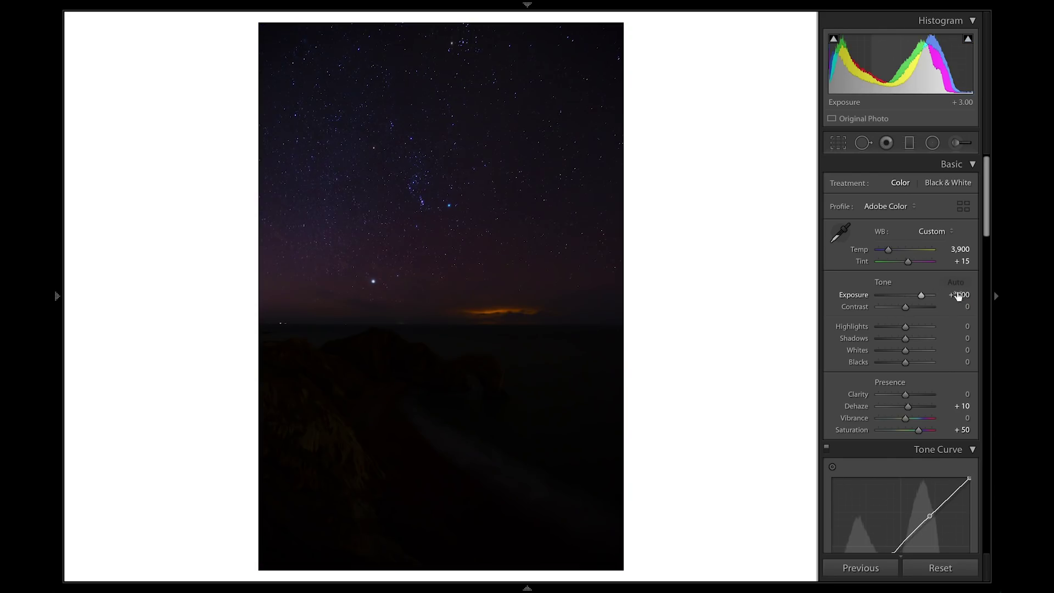
left_click(962, 295)
type("0")
key("Return")
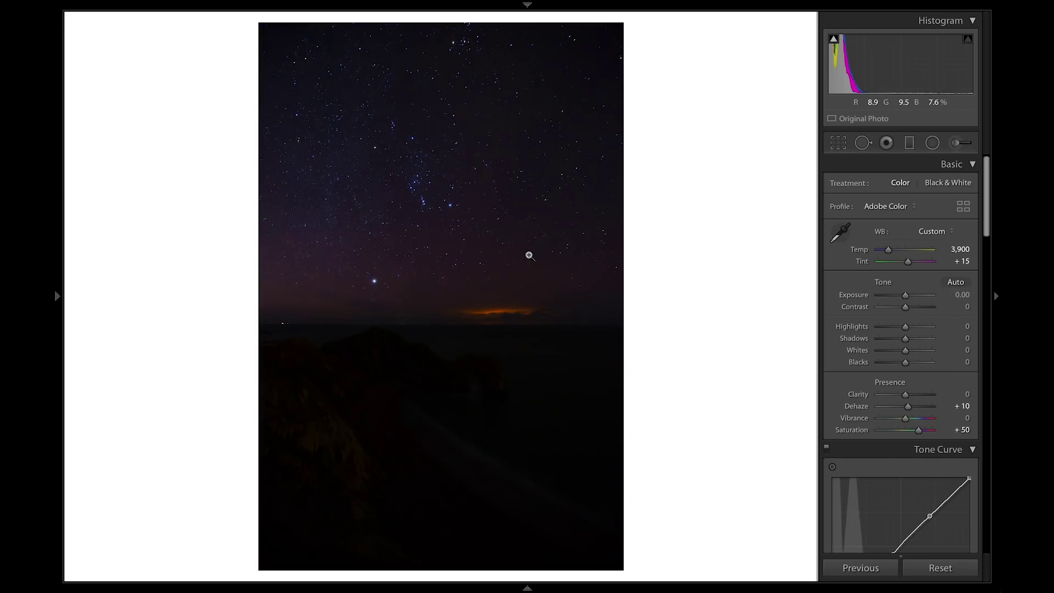
key("g")
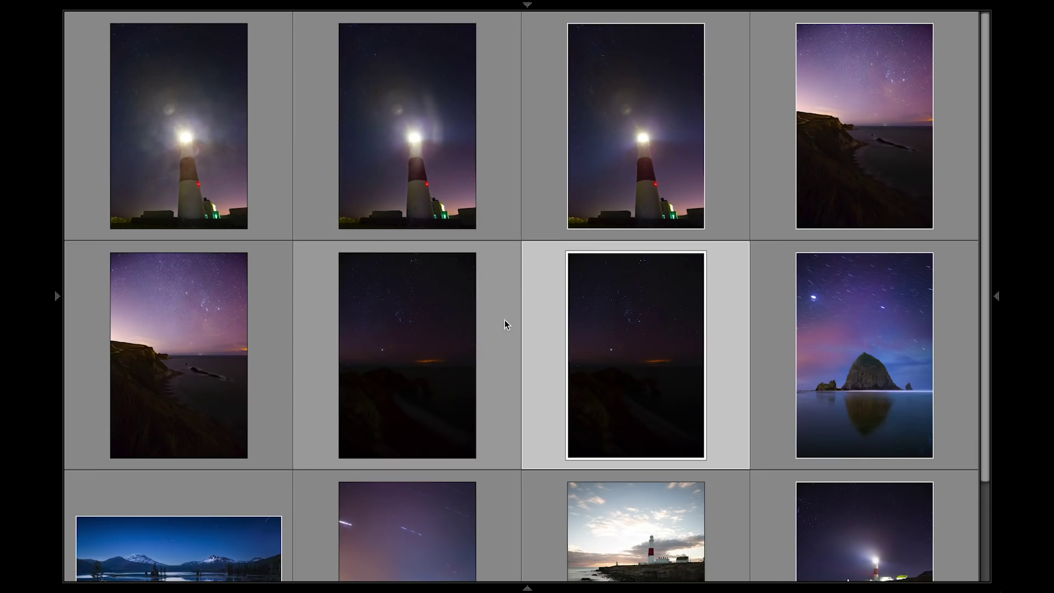
key("c")
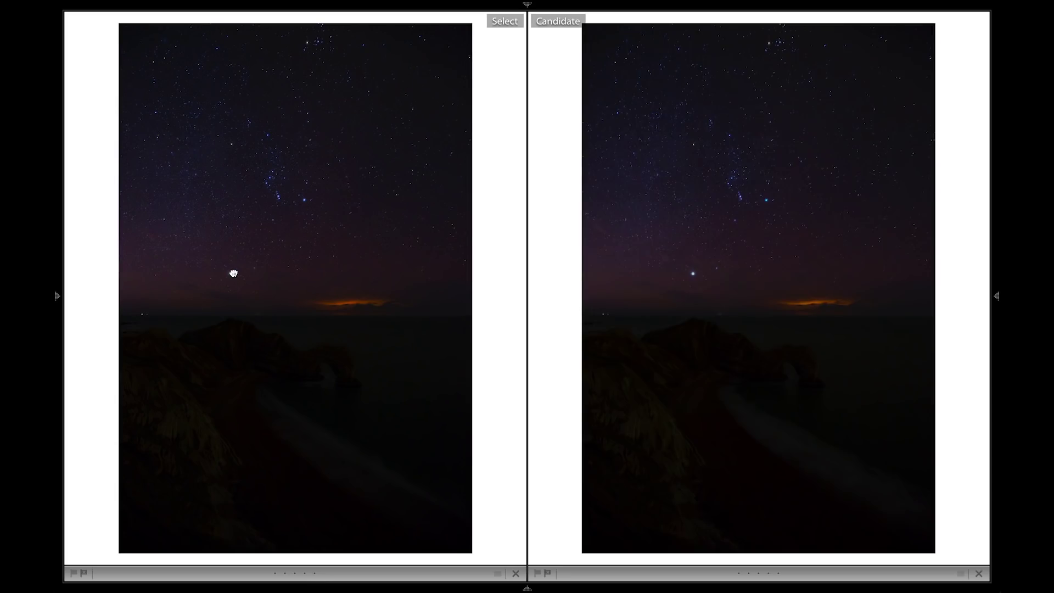
Zoom both compared night shots to 1:1 on the bright star, then on the horizon lights
left_click(233, 272)
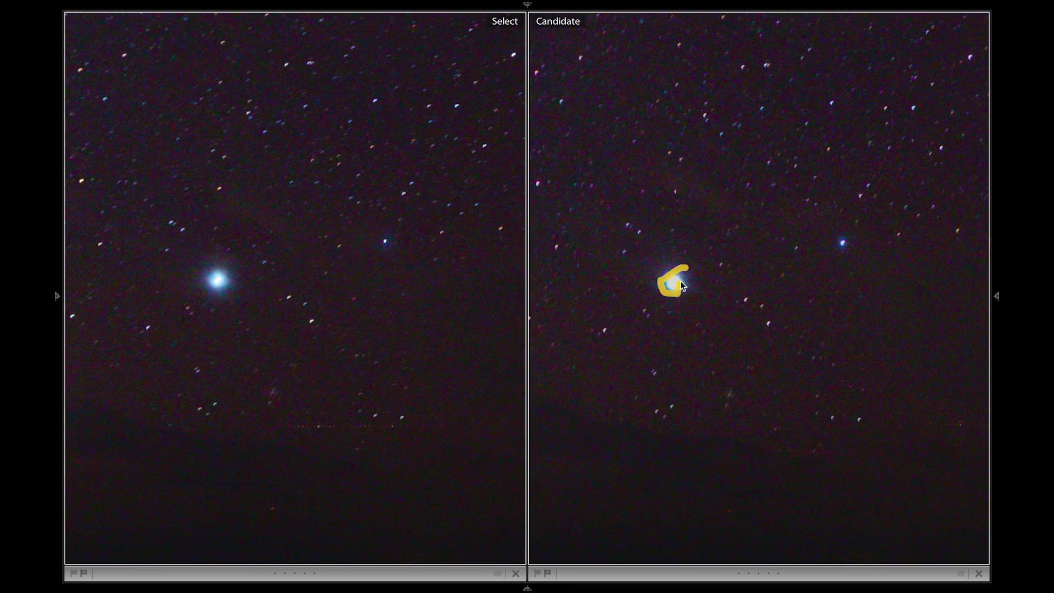
left_click(737, 361)
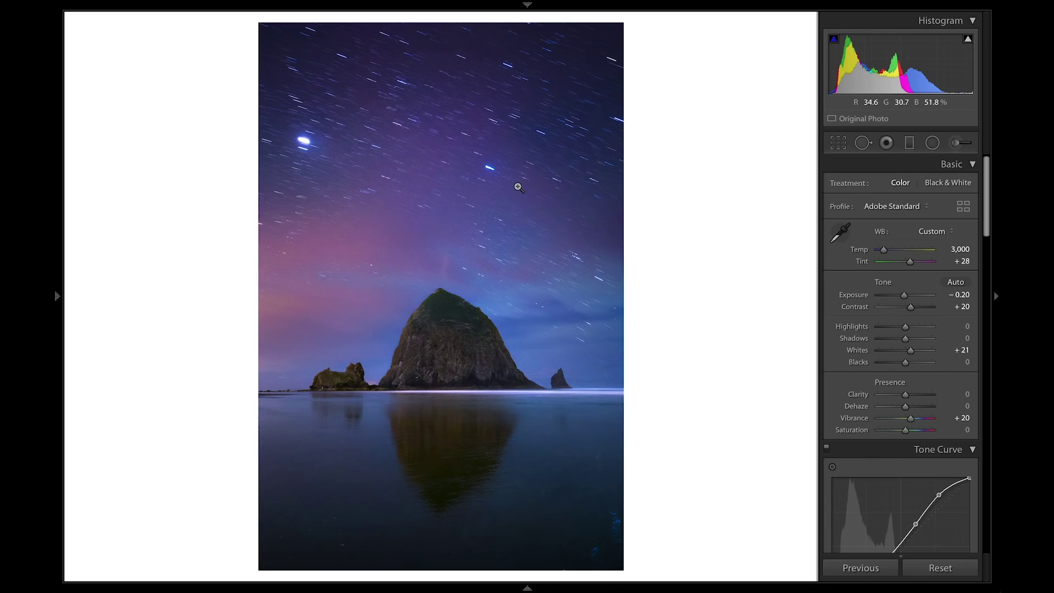
left_click(488, 167)
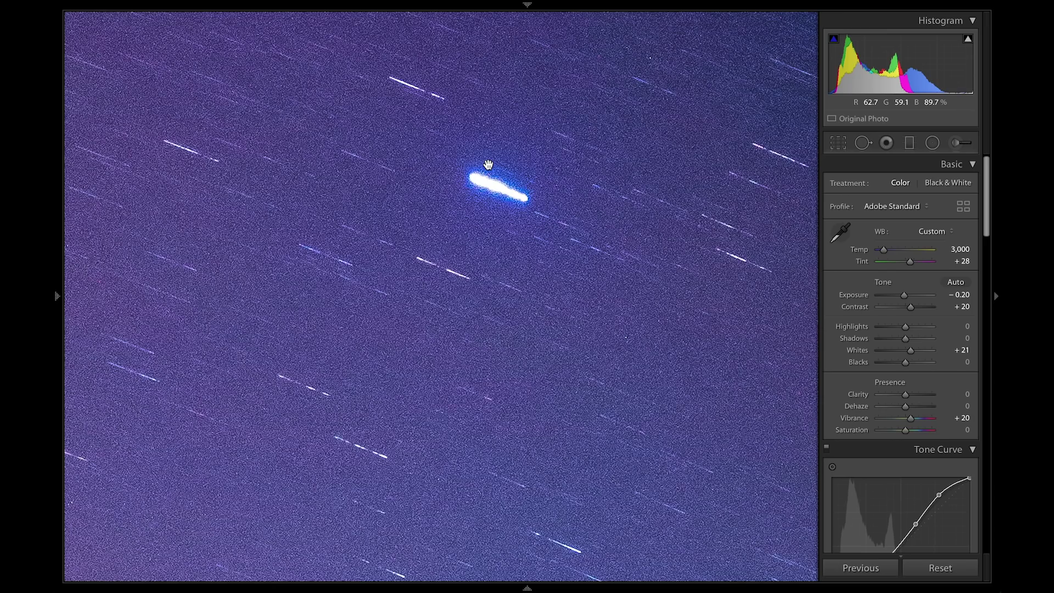
left_click(488, 165)
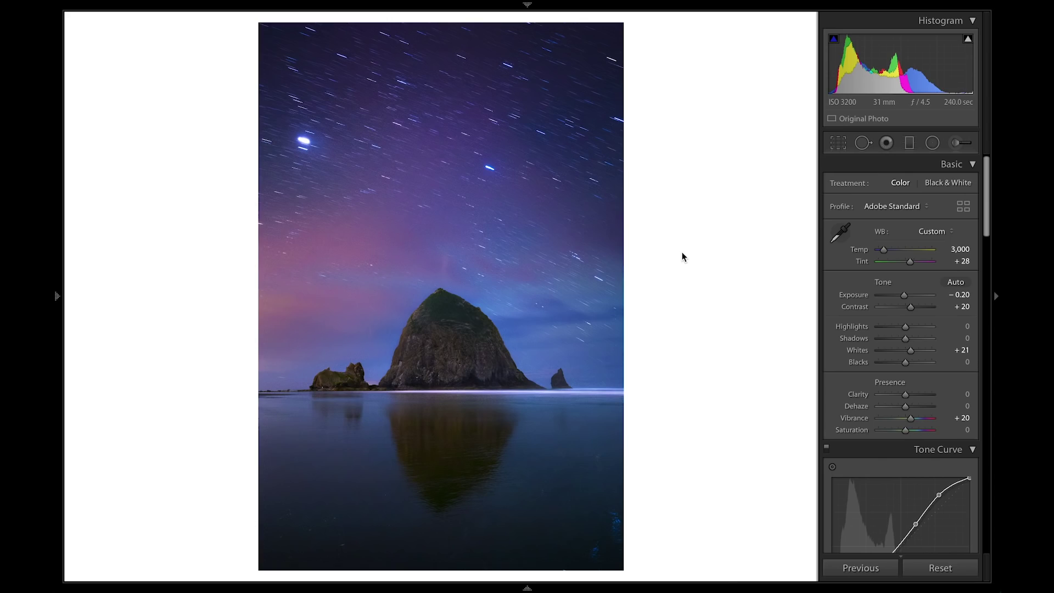
left_click(499, 350)
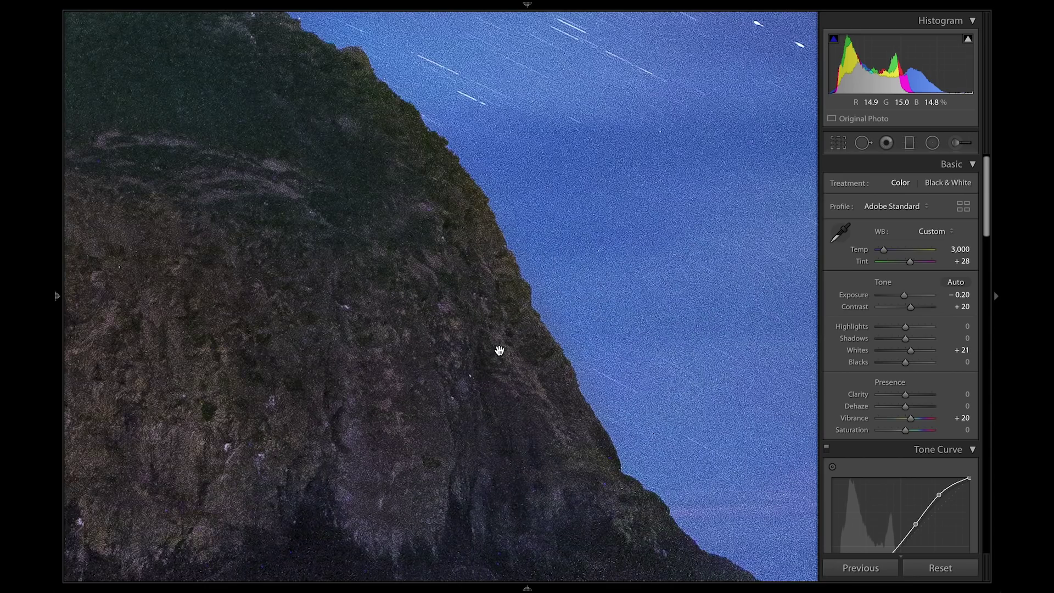
left_click(499, 350)
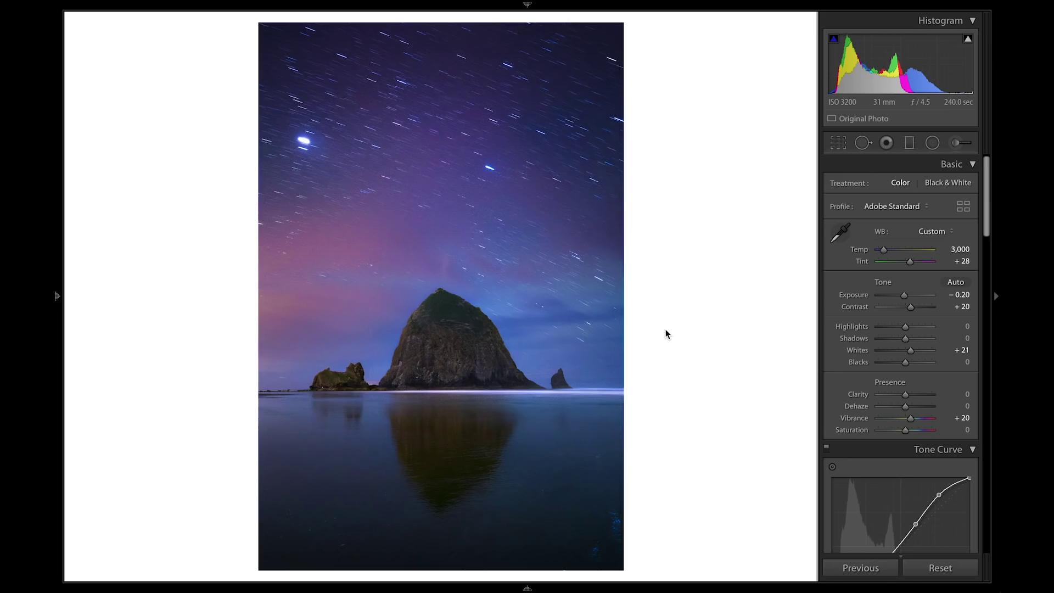
Move to the next Haystack Rock shot and zoom its star-trail sky to 1:1
key("Right")
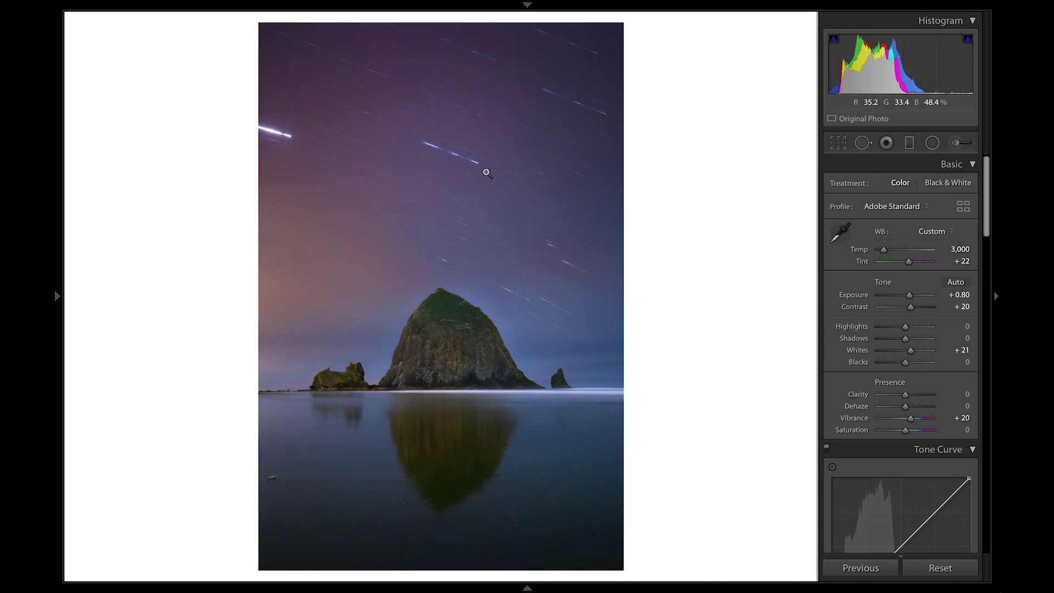
left_click(479, 110)
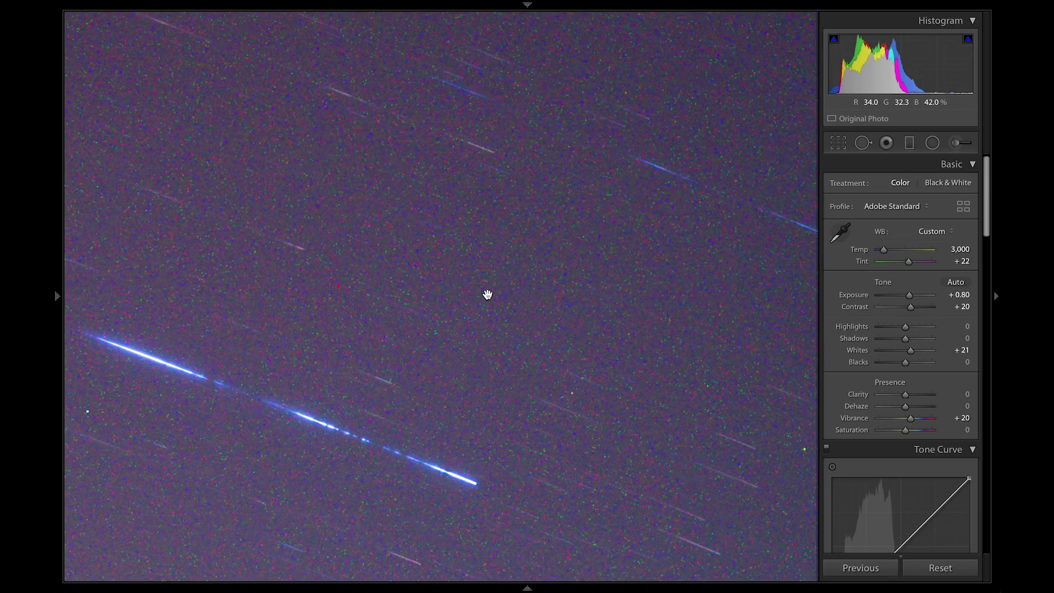
Pan around the grainy sky near the meteor streak at 1:1, then zoom back to Fit
scroll(298, 256, "left", 5)
scroll(299, 257, "up", 1)
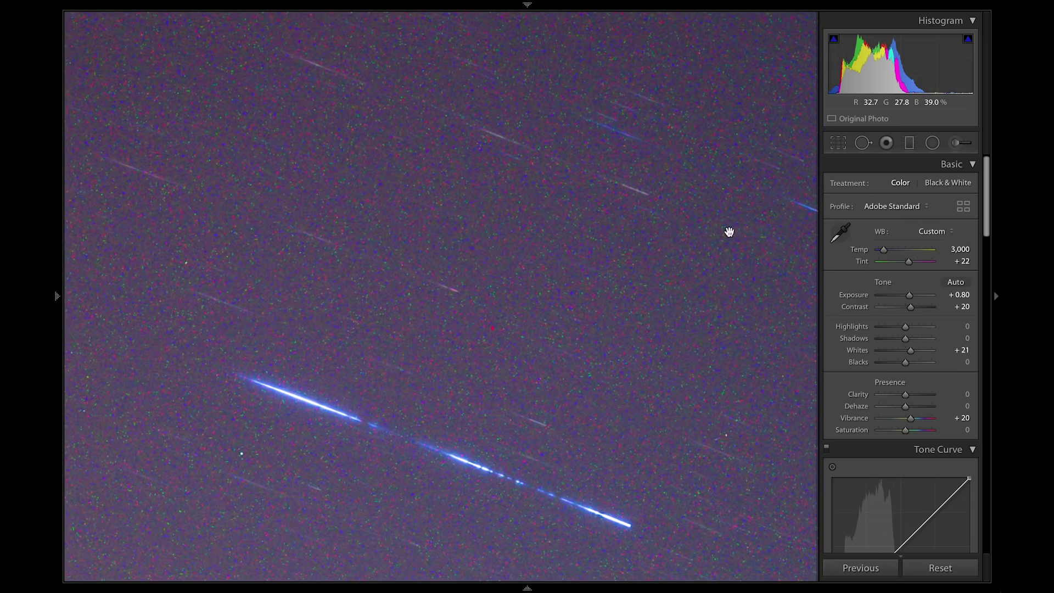
scroll(584, 242, "up", 3)
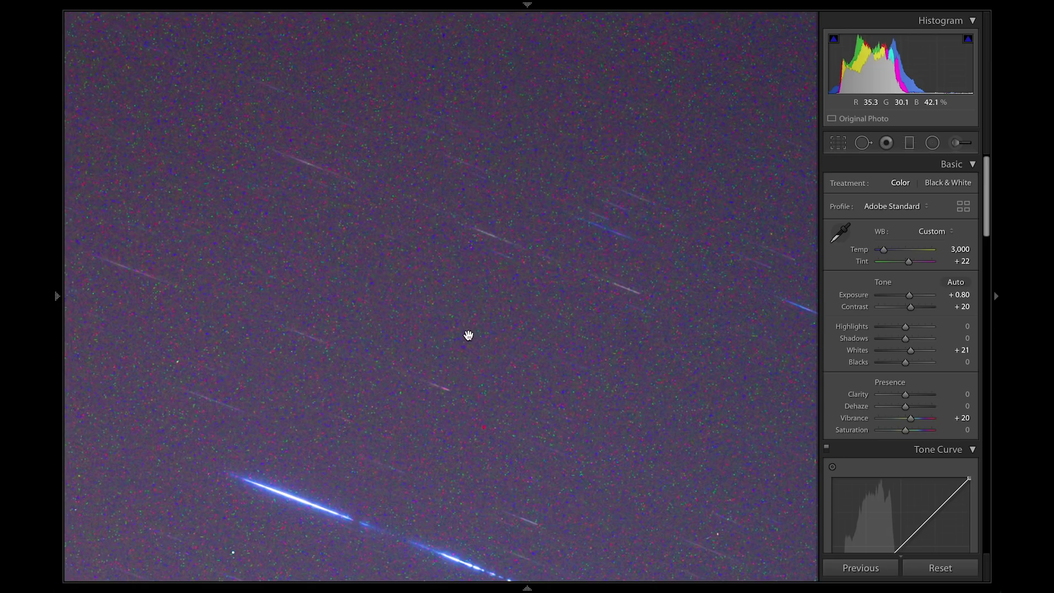
scroll(468, 335, "down", 3)
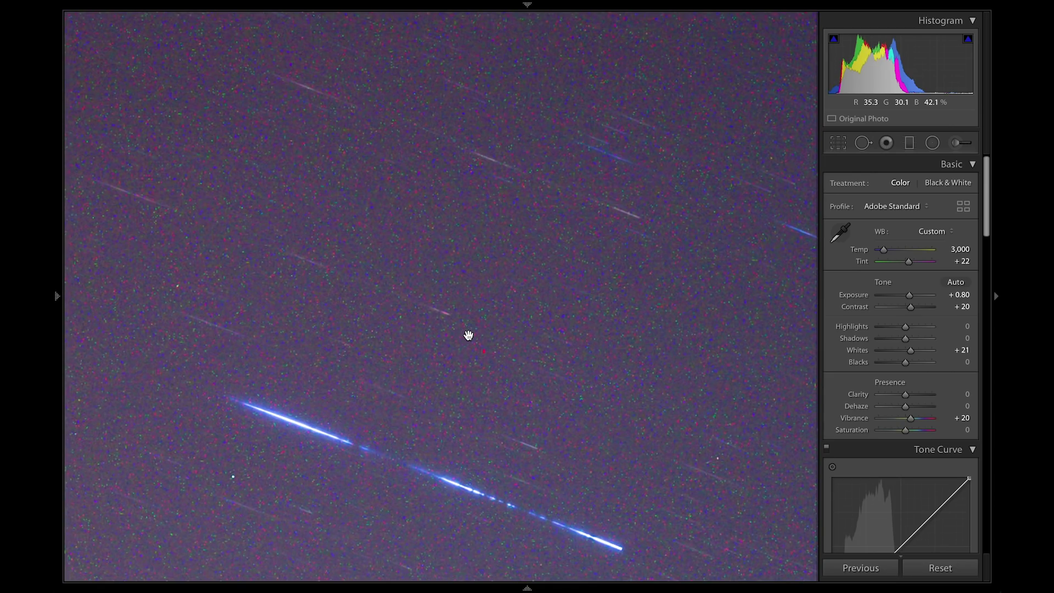
scroll(469, 335, "down", 4)
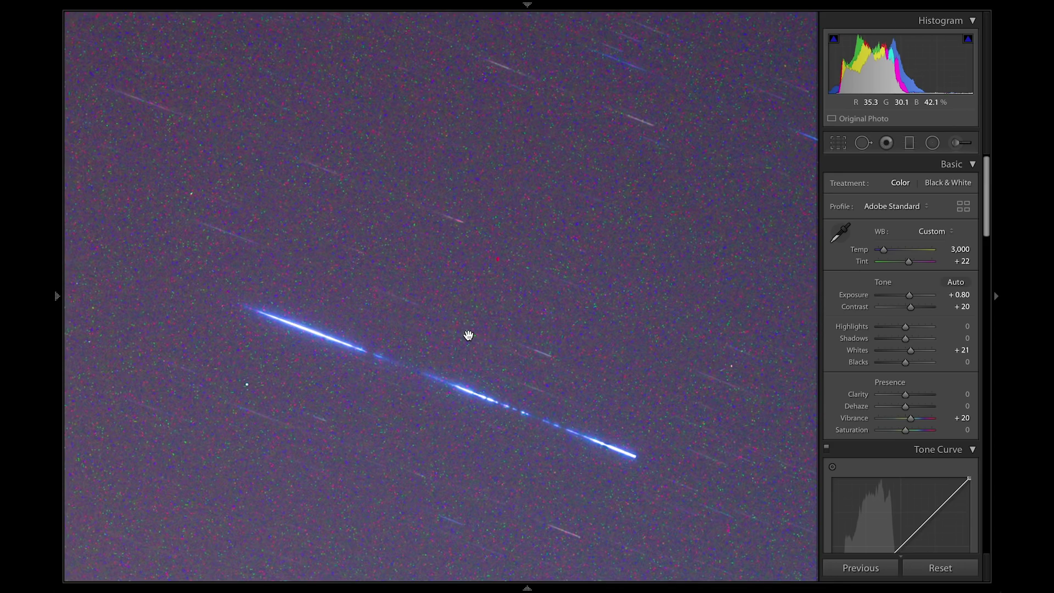
left_click(468, 334)
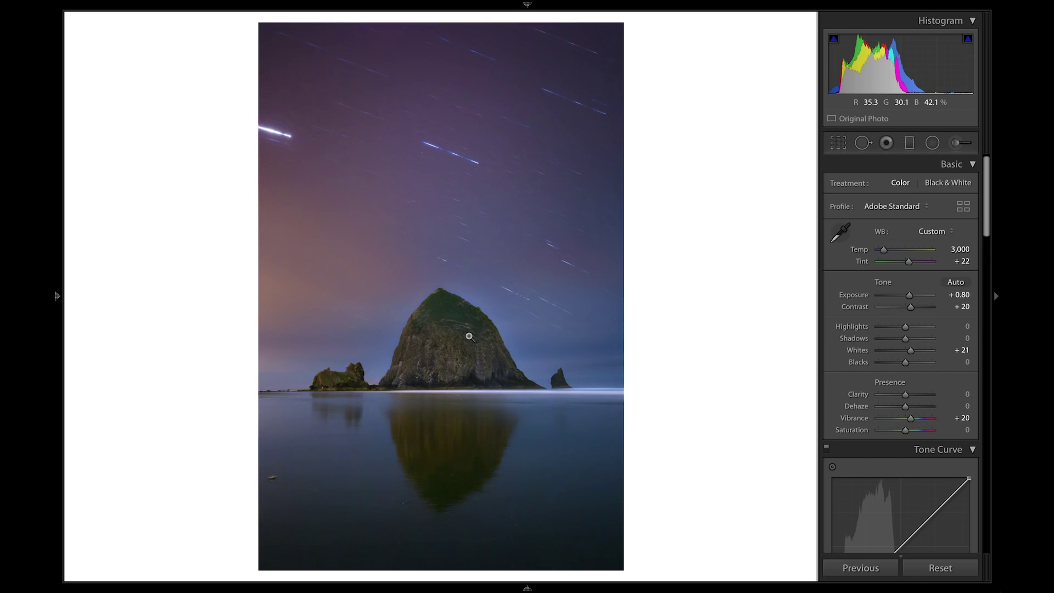
Zoom in and out on the sea-stack star trails and rock peak, then move to the lighthouse photo
left_click(444, 150)
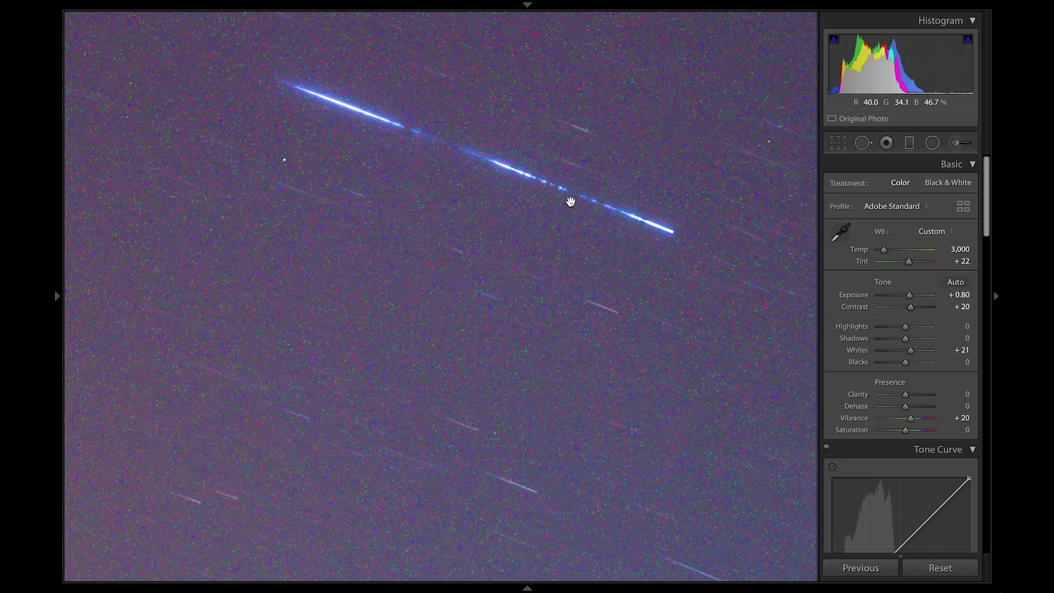
left_click(570, 202)
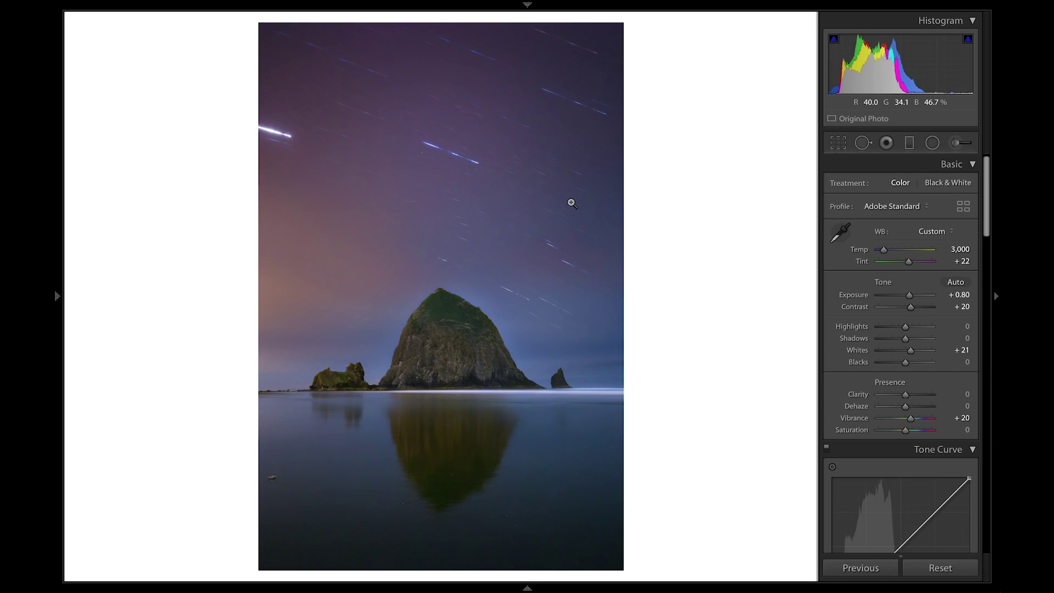
left_click(451, 151)
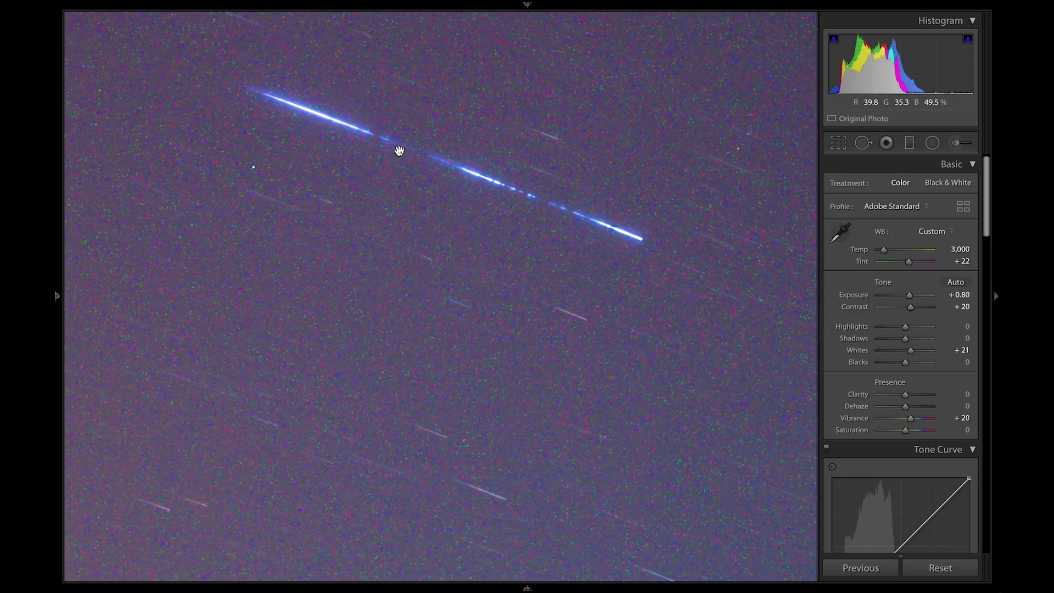
scroll(399, 151, "up", 5)
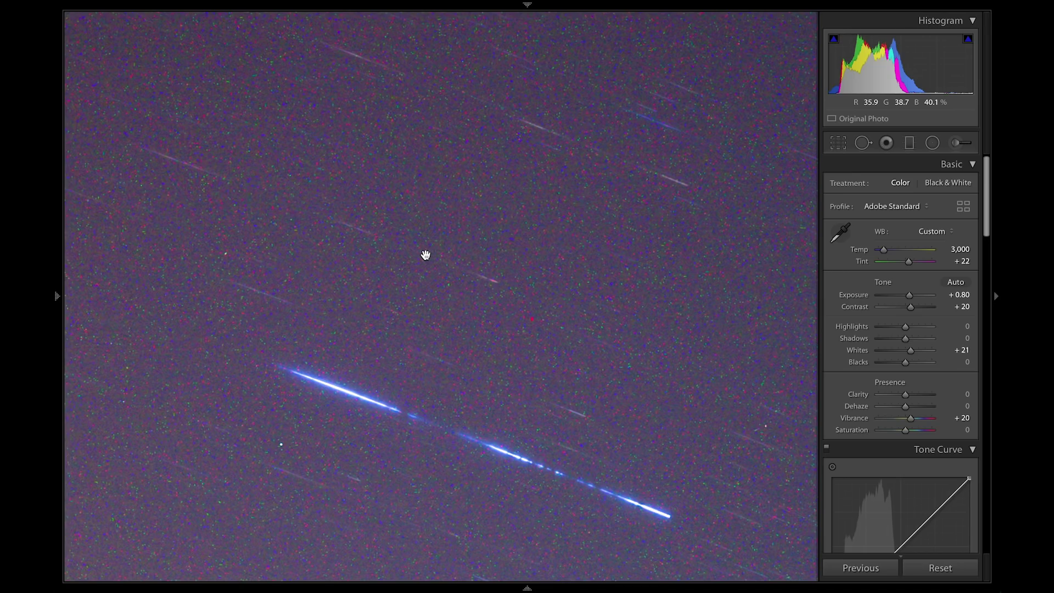
left_click(429, 306)
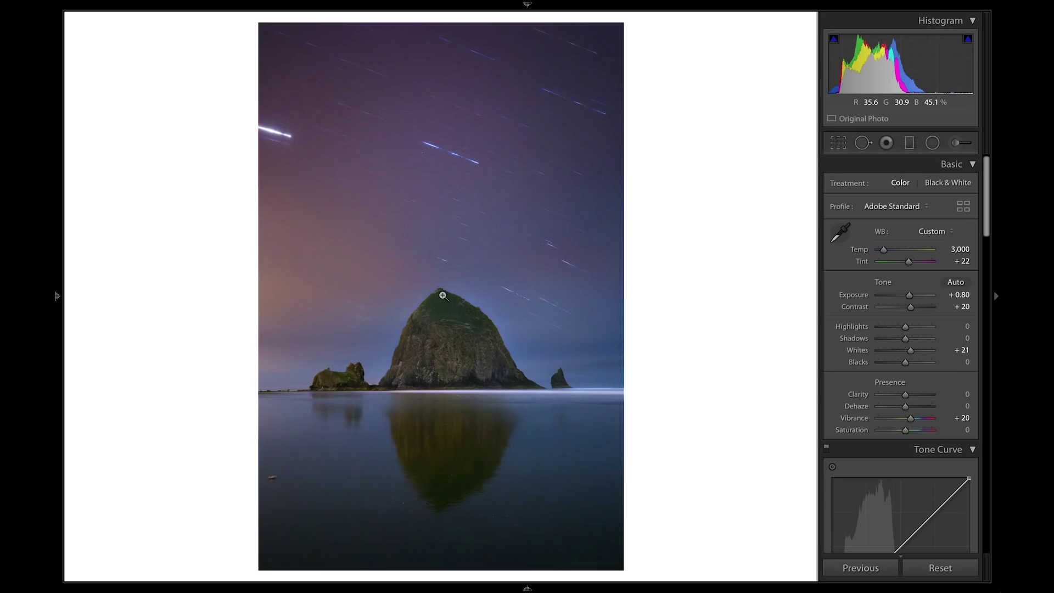
left_click(438, 165)
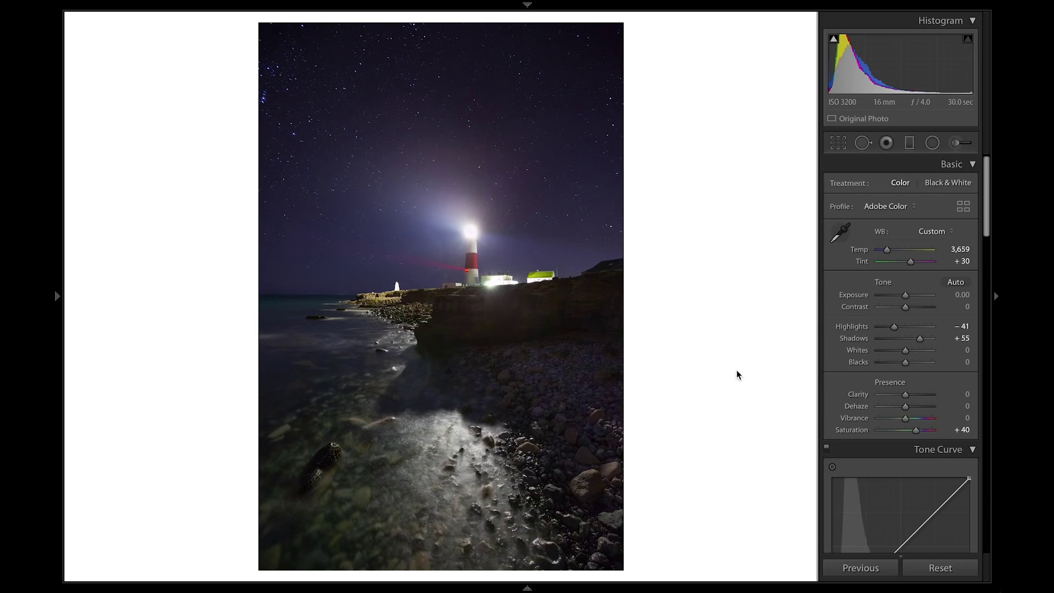
key("Right")
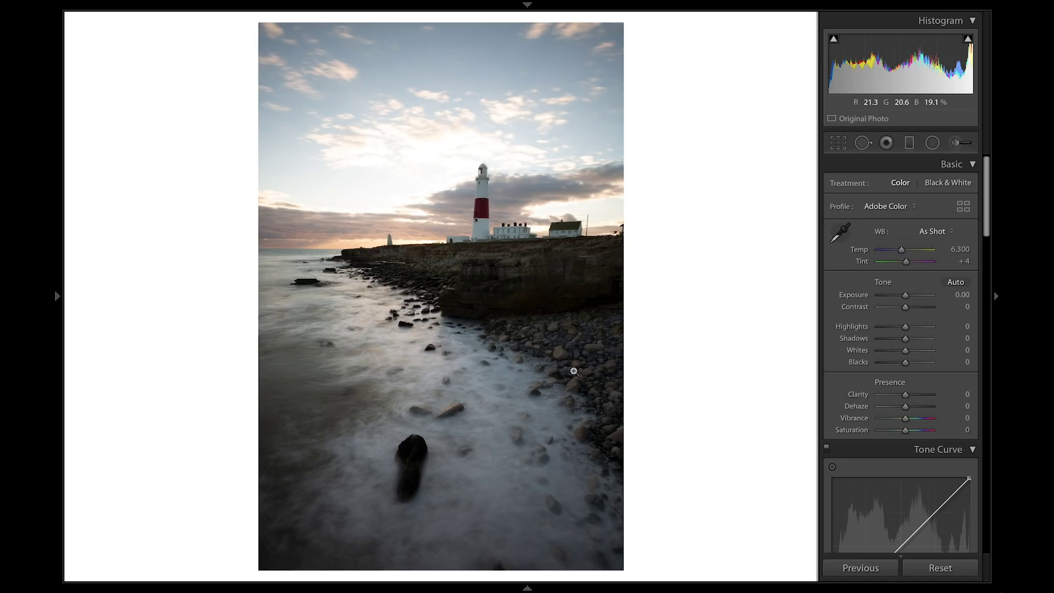
key("Right")
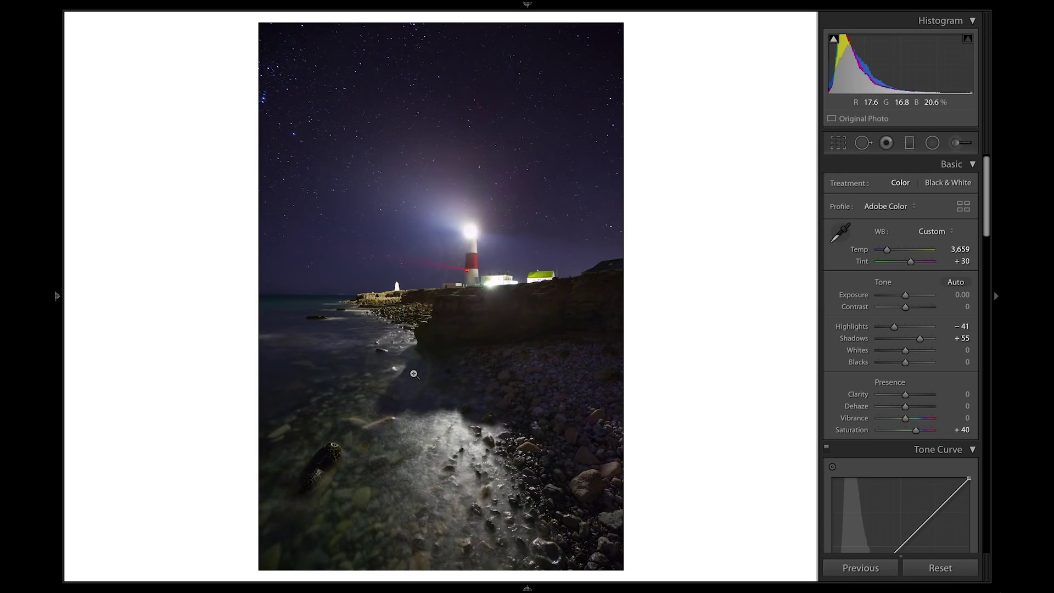
left_click(433, 349)
mouse_move(433, 348)
left_mouse_down()
mouse_move(386, 386)
mouse_move(411, 409)
mouse_move(520, 424)
mouse_move(500, 328)
mouse_move(450, 280)
left_mouse_up()
key("Right")
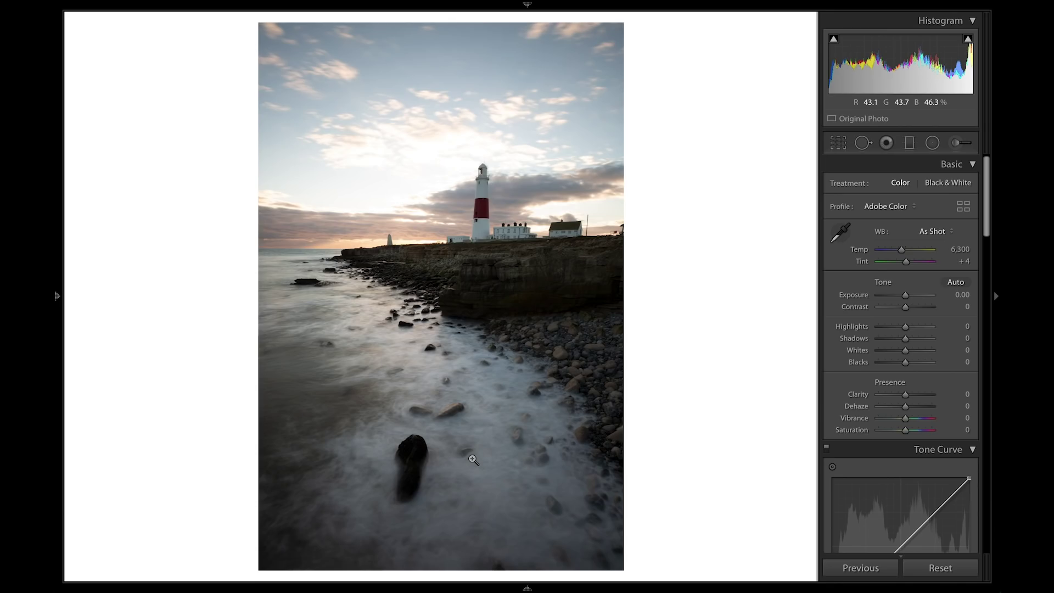
key("Right")
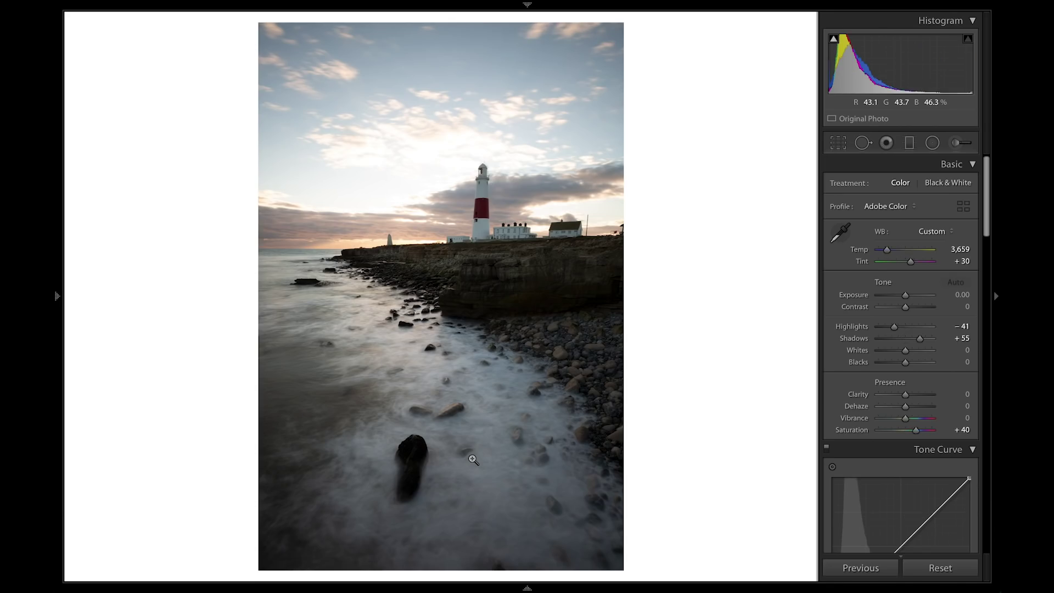